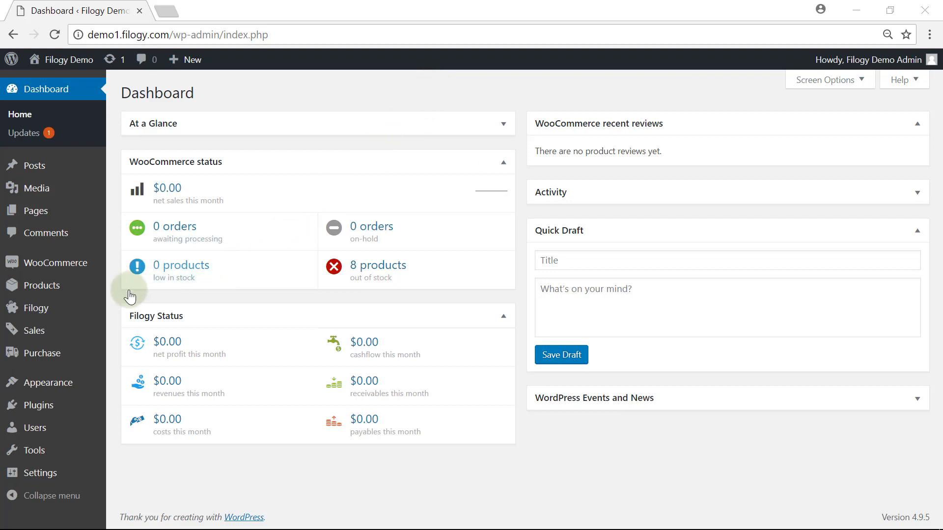
# - Start a new manual journal document in Filogy and check its completion date without changing it
pyautogui.moveTo(82, 313)
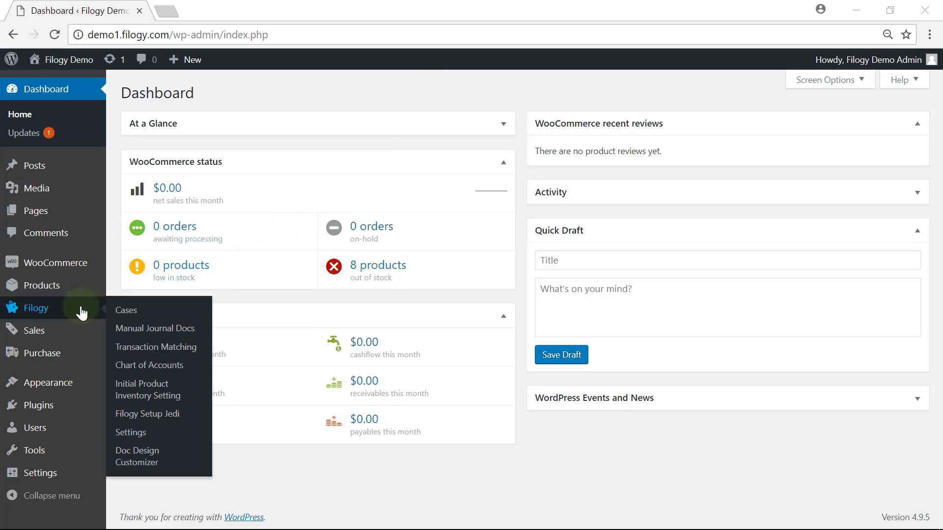
pyautogui.click(158, 331)
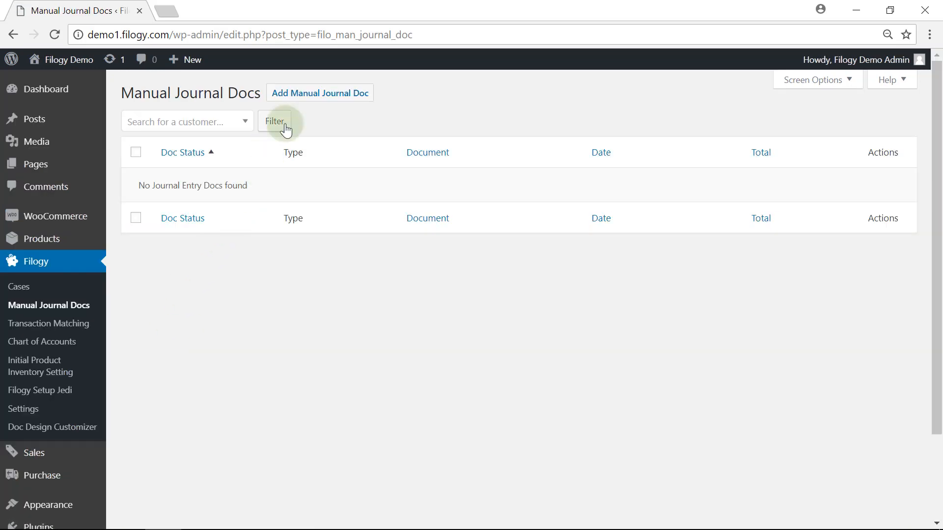
pyautogui.click(305, 100)
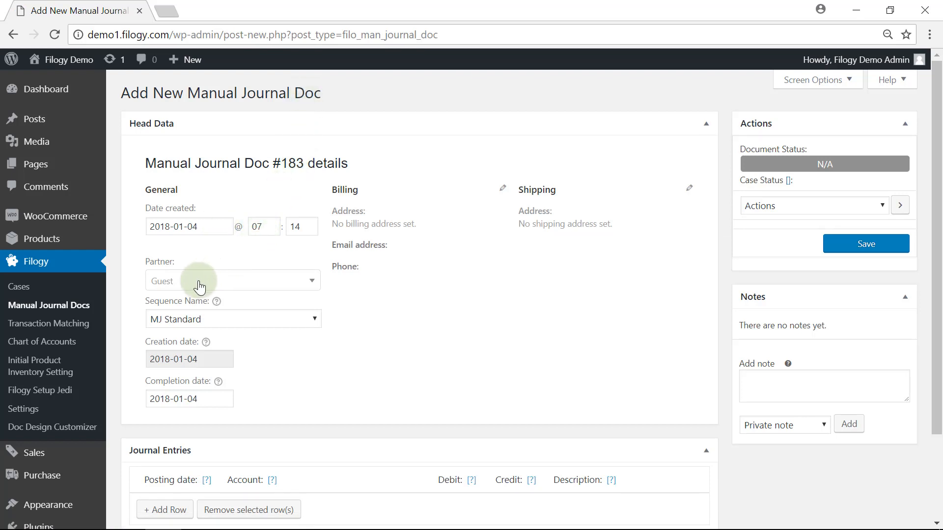
pyautogui.click(210, 399)
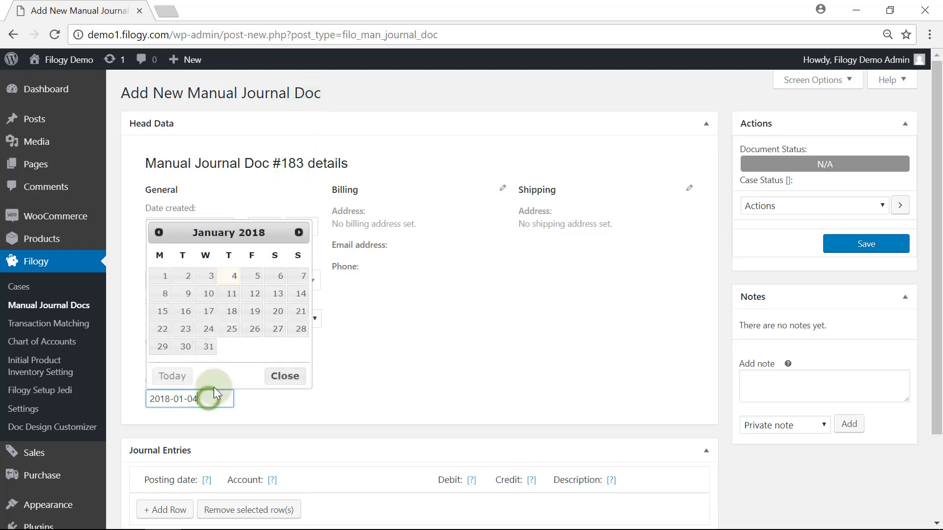
pyautogui.click(279, 387)
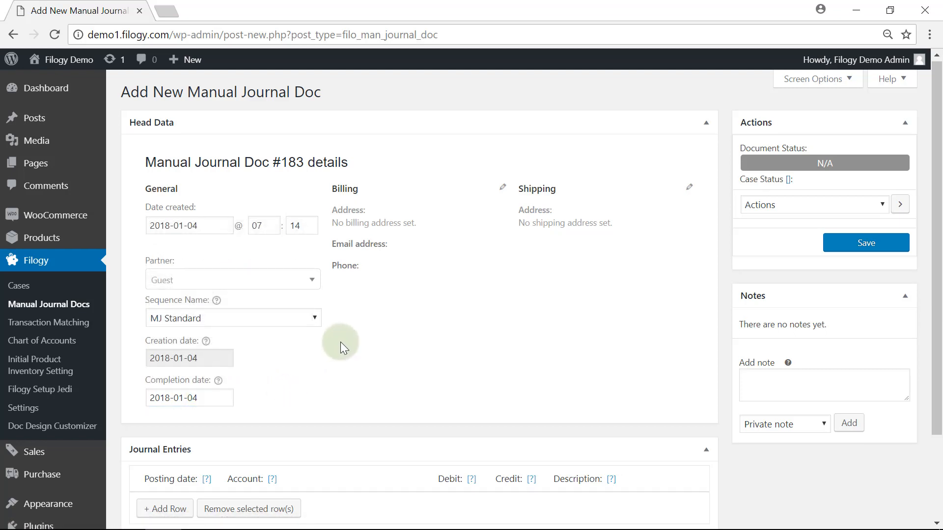
# - Add a journal entry row for account 1110 - Cash with a debit of 1000
pyautogui.scroll(-2, 340, 342)
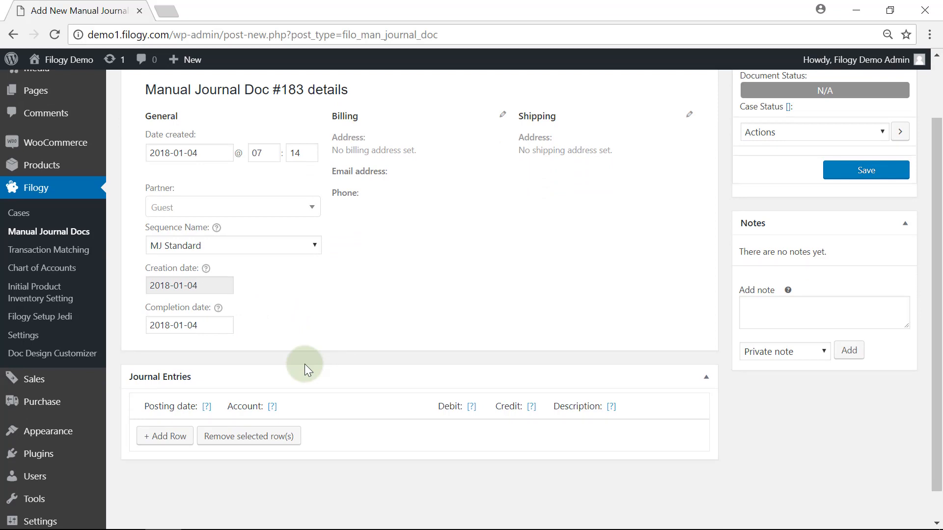
pyautogui.click(176, 437)
pyautogui.click(305, 427)
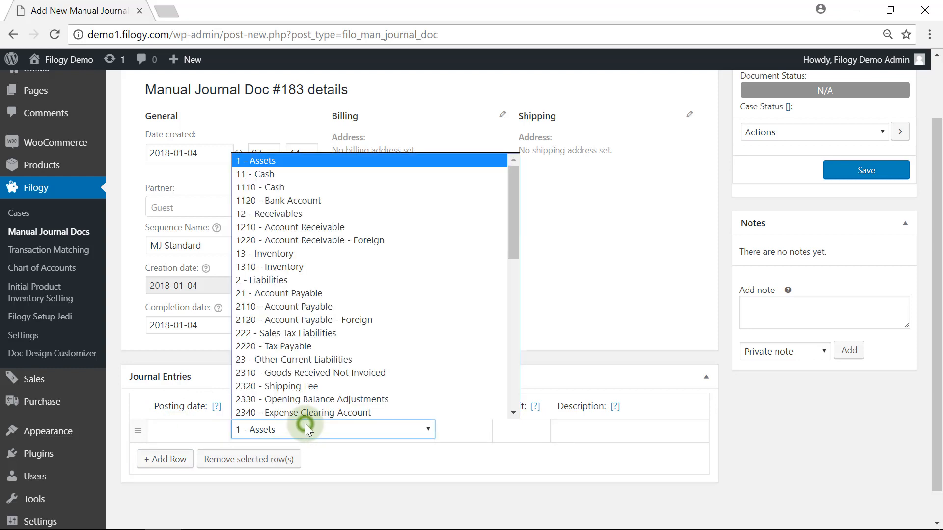
pyautogui.click(359, 190)
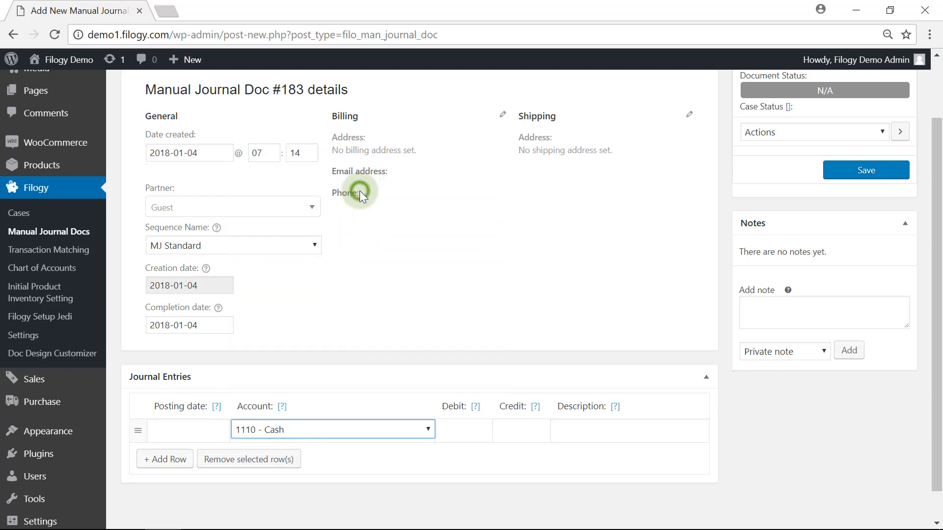
pyautogui.click(460, 435)
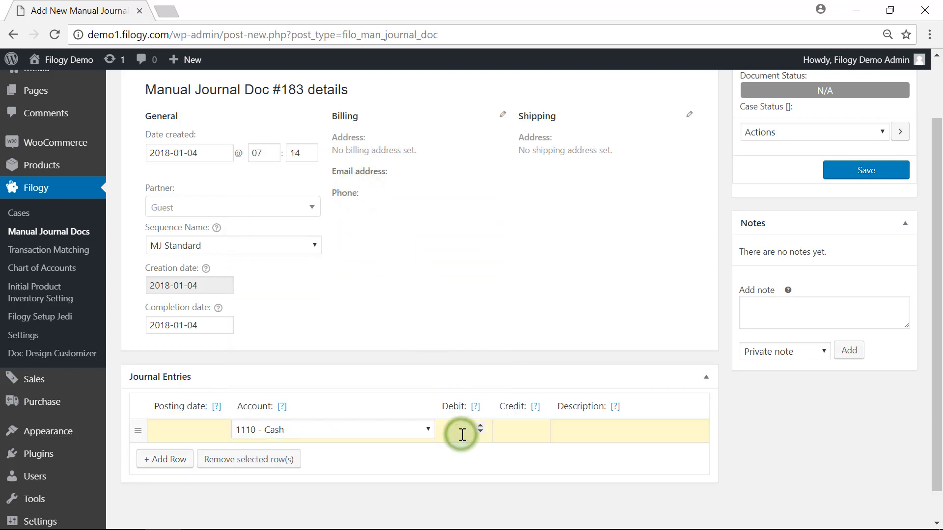
pyautogui.write('1000')
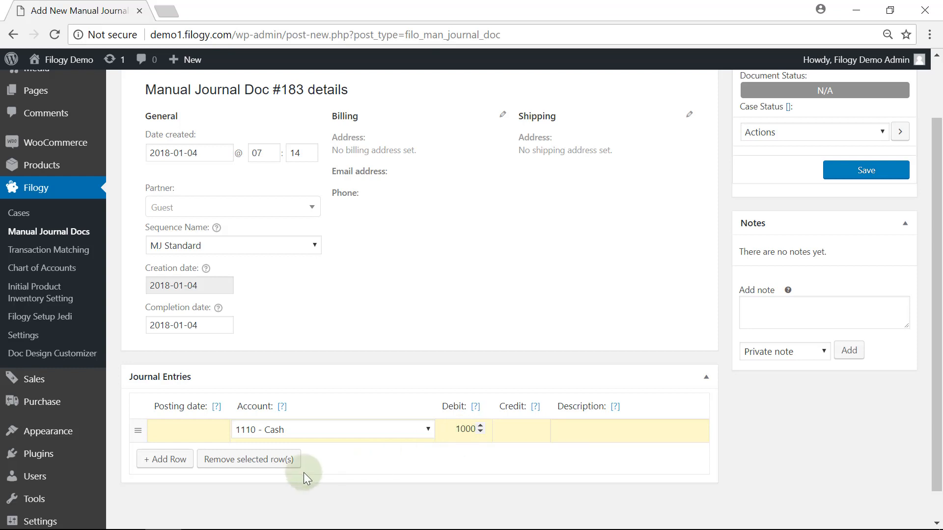
# - Add a second journal entry row for account 3010 - Owners Equity with a credit of 1000, and save and validate the document
pyautogui.click(165, 461)
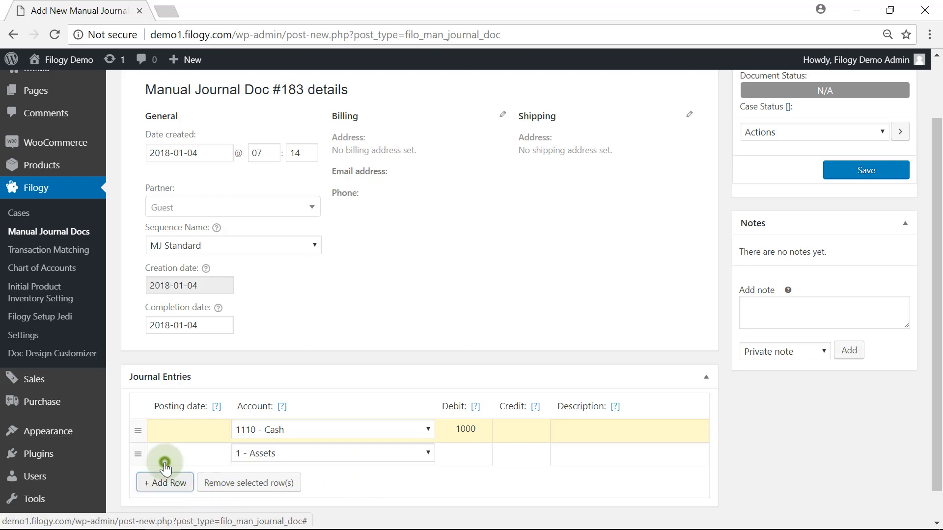
pyautogui.click(268, 451)
pyautogui.scroll(-3, 332, 344)
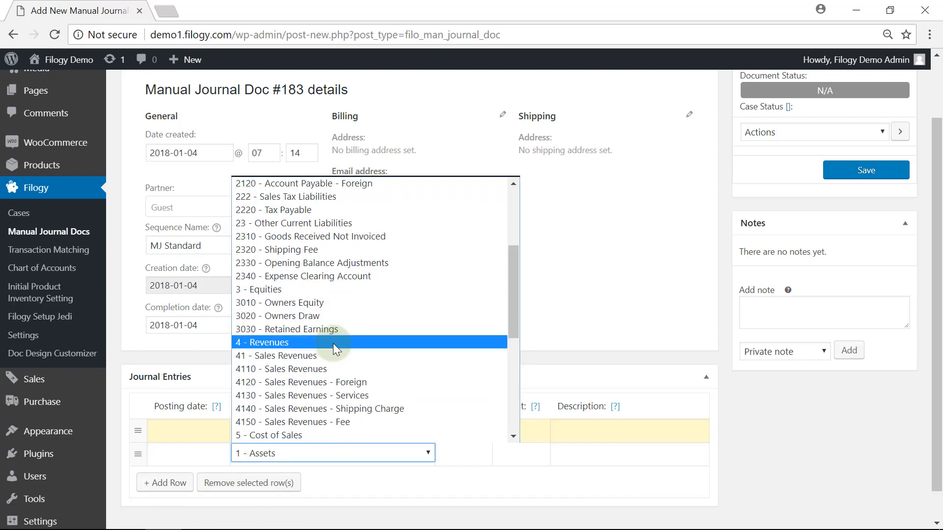
pyautogui.click(322, 304)
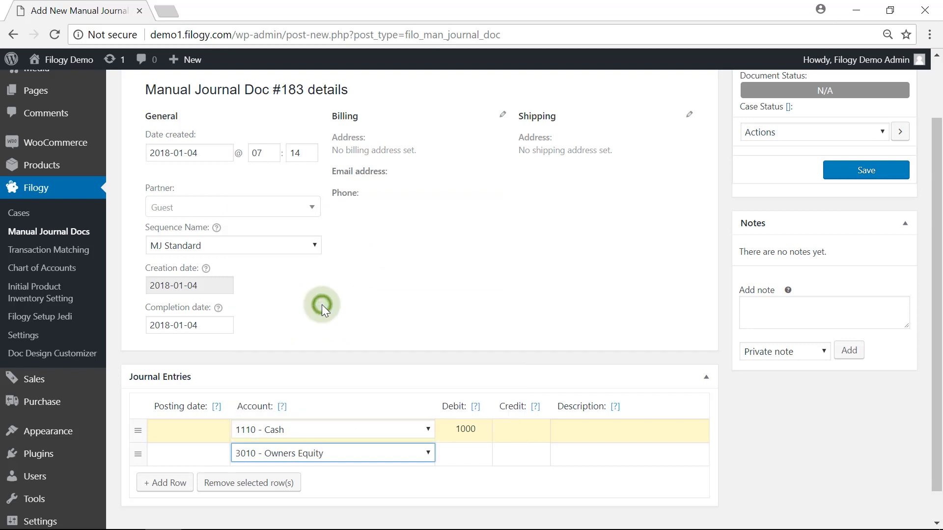
pyautogui.click(504, 455)
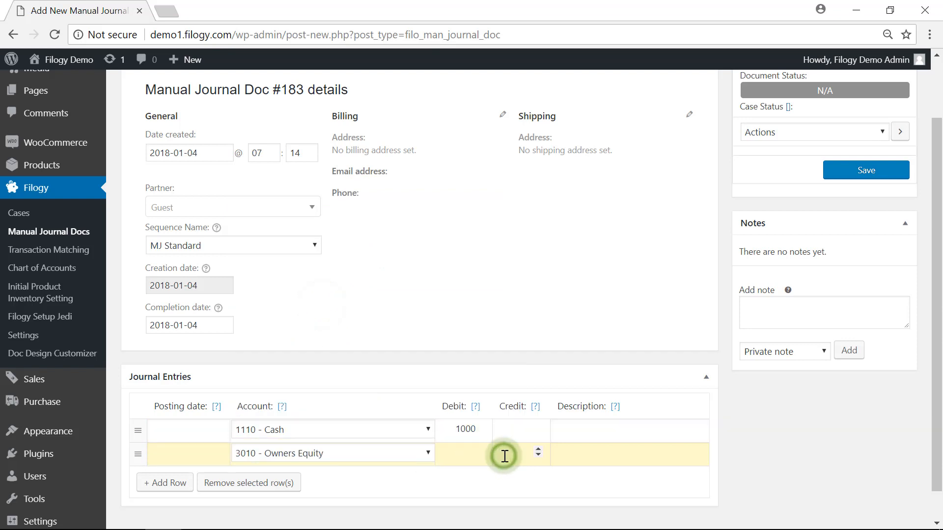
pyautogui.write('1000')
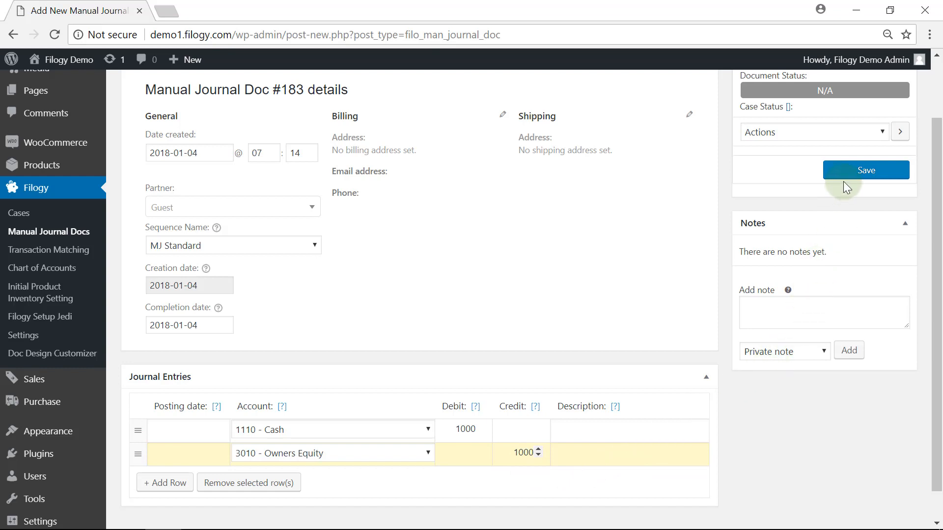
pyautogui.click(857, 173)
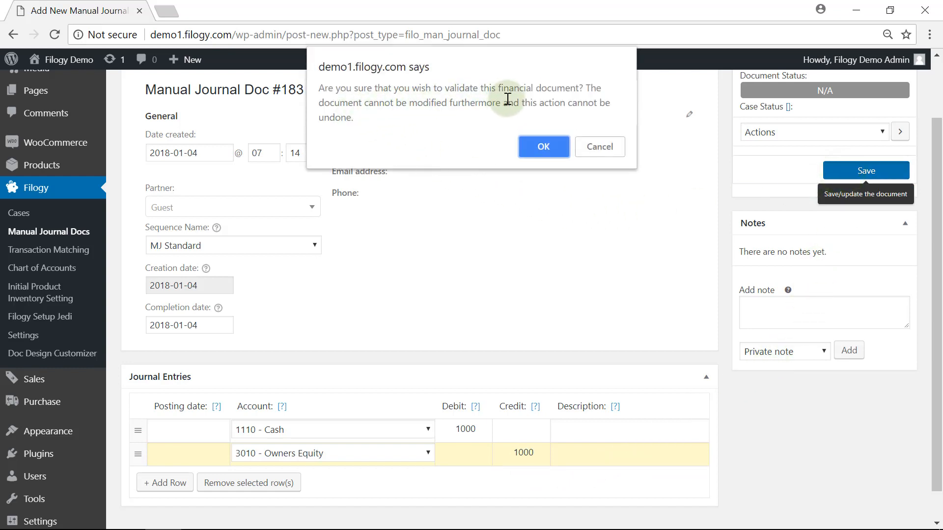
pyautogui.click(536, 155)
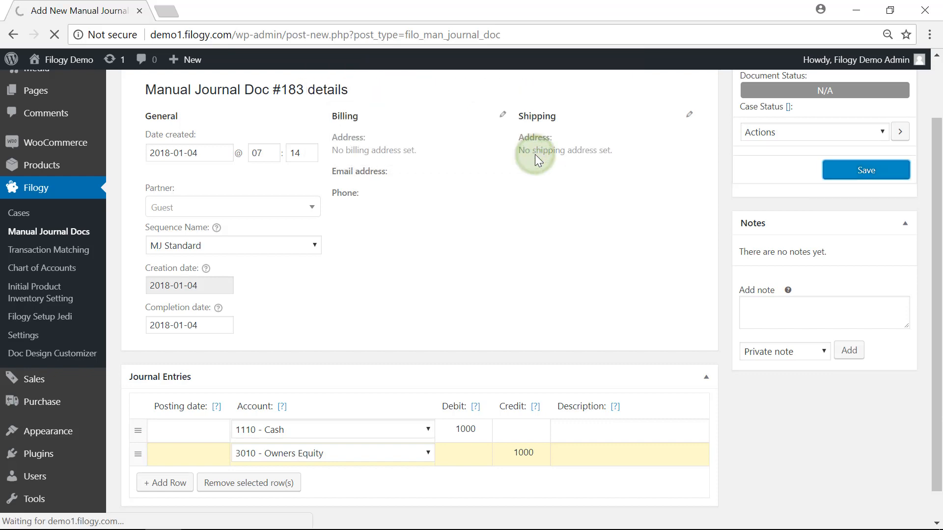
# - Open the Bicycle product from the product list and examine the quantities in its inventory status
pyautogui.scroll(-2, 537, 184)
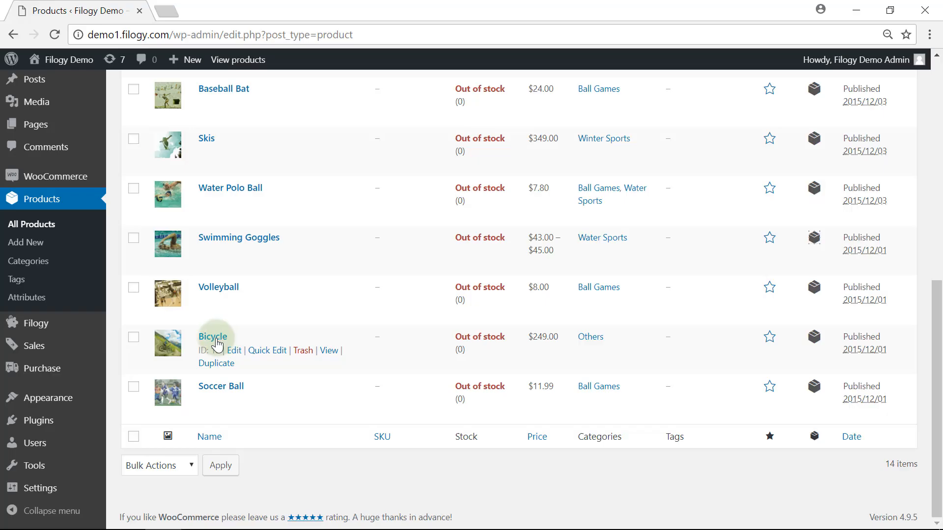
pyautogui.click(218, 339)
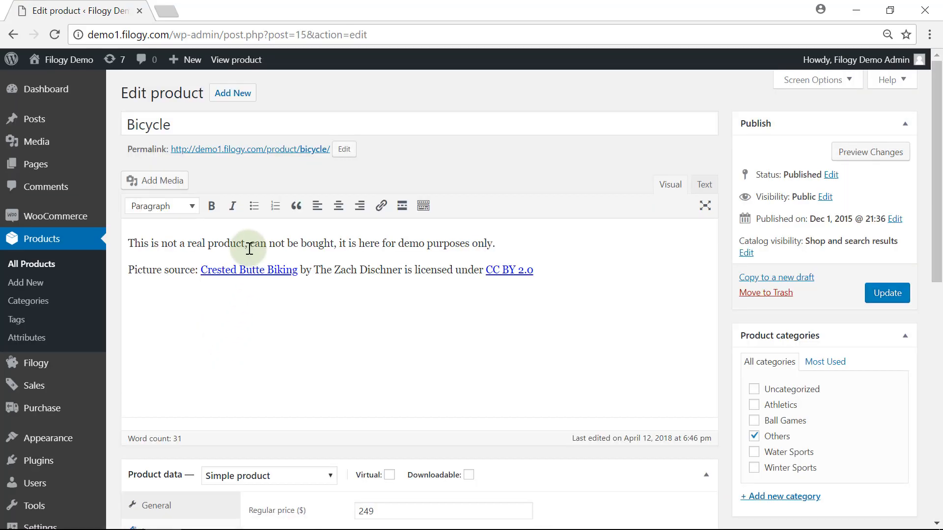
pyautogui.scroll(-4, 250, 249)
pyautogui.click(197, 397)
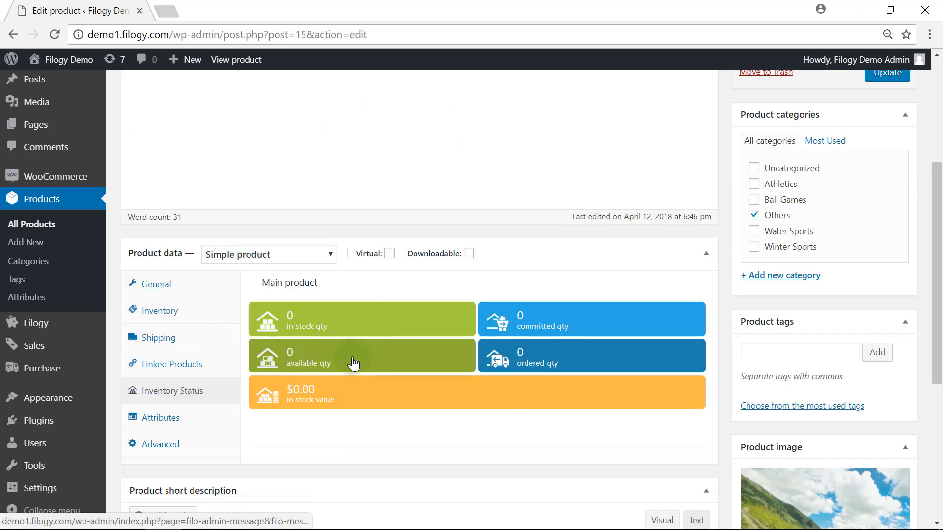
pyautogui.moveTo(540, 361)
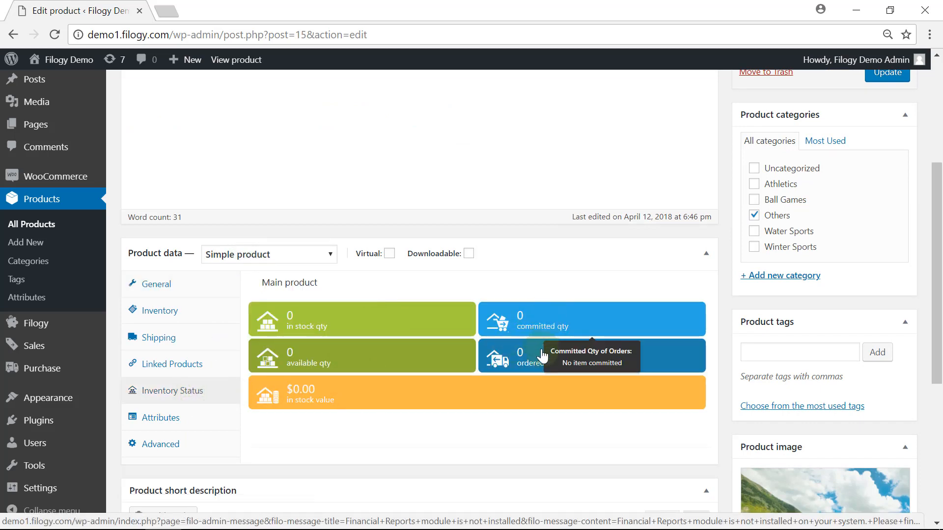
# - Start a new purchase invoice and select Sports Vendor Co. as its seller by searching for "sport"
pyautogui.moveTo(74, 369)
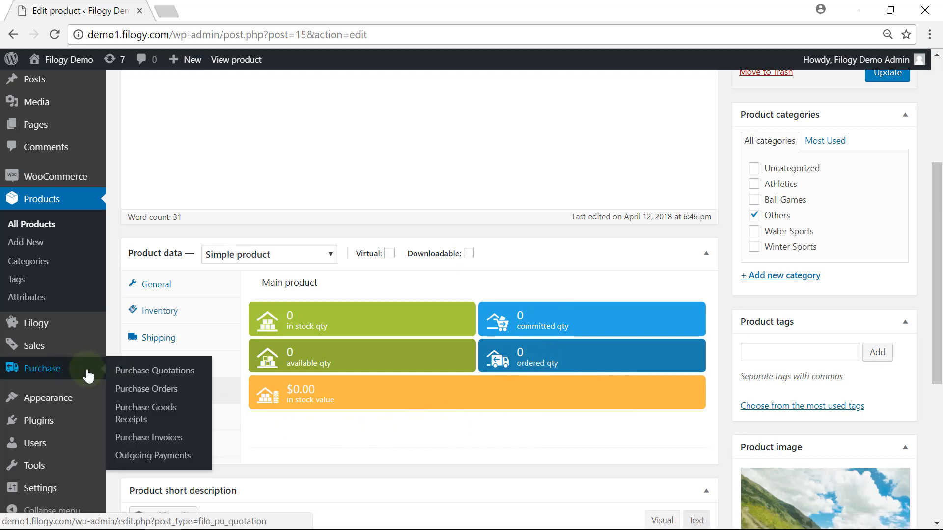
pyautogui.click(178, 444)
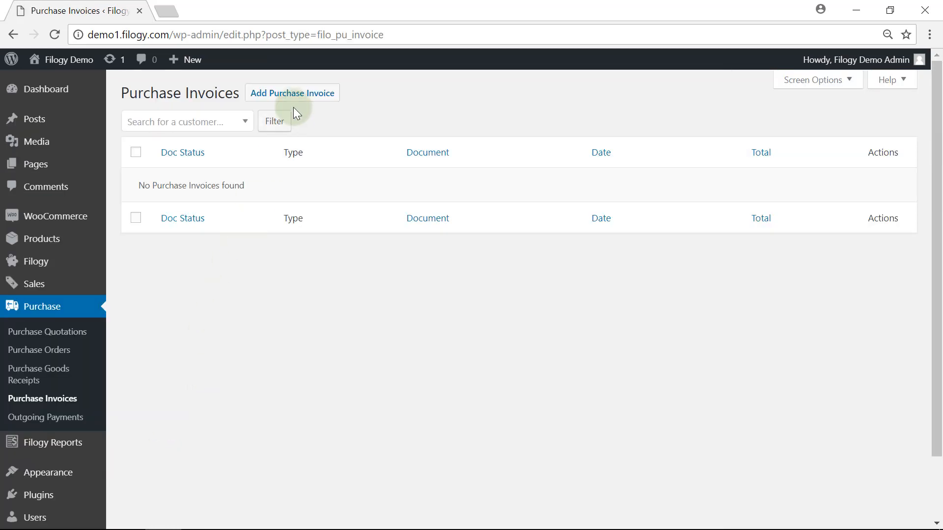
pyautogui.click(293, 104)
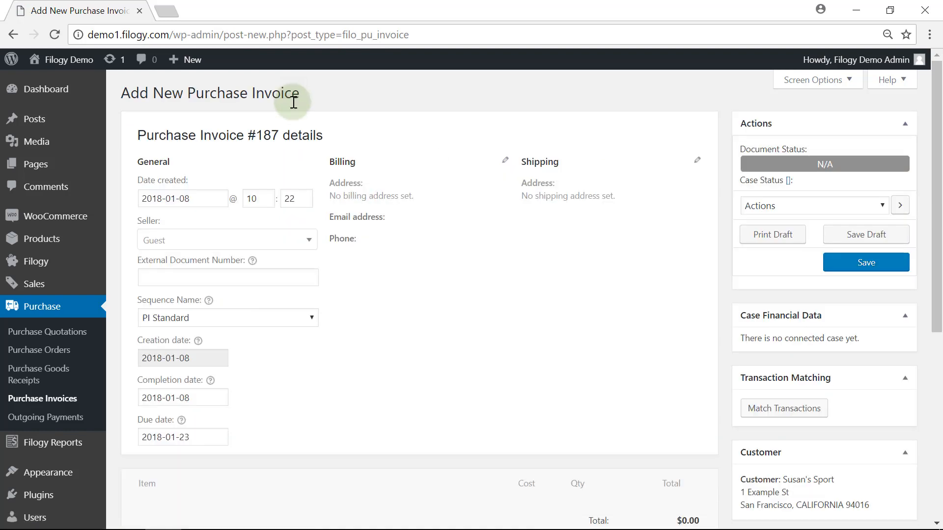
pyautogui.click(288, 240)
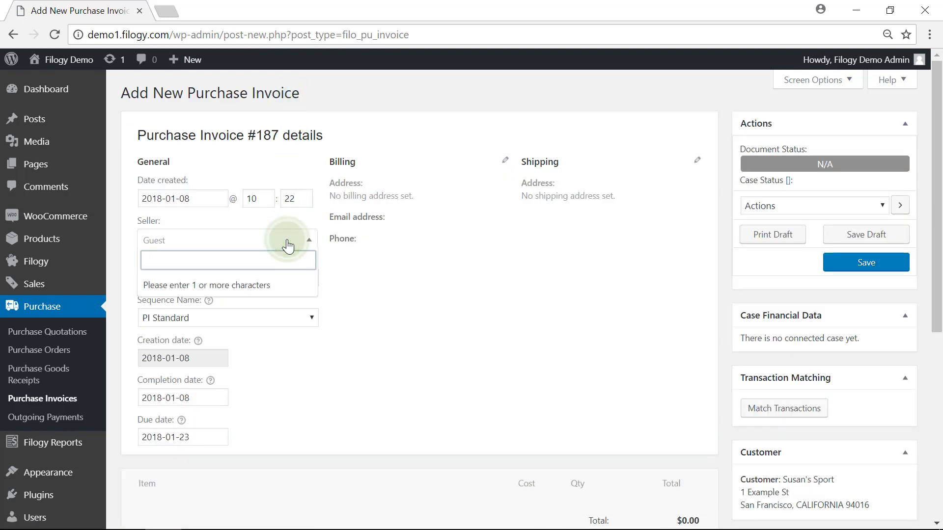
pyautogui.write('sport')
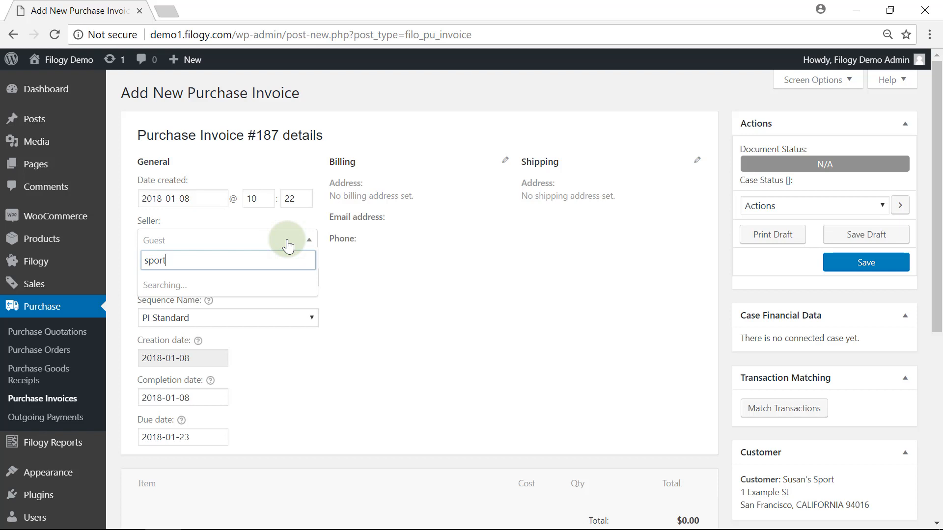
pyautogui.click(254, 293)
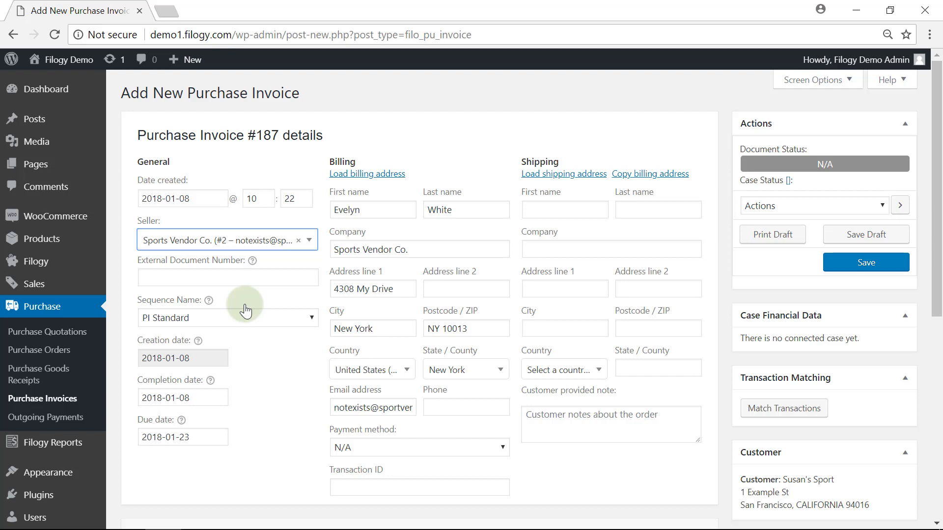
# - Enter abc-123 as the invoice's external document number and set the payment method to Direct bank transfer
pyautogui.click(240, 279)
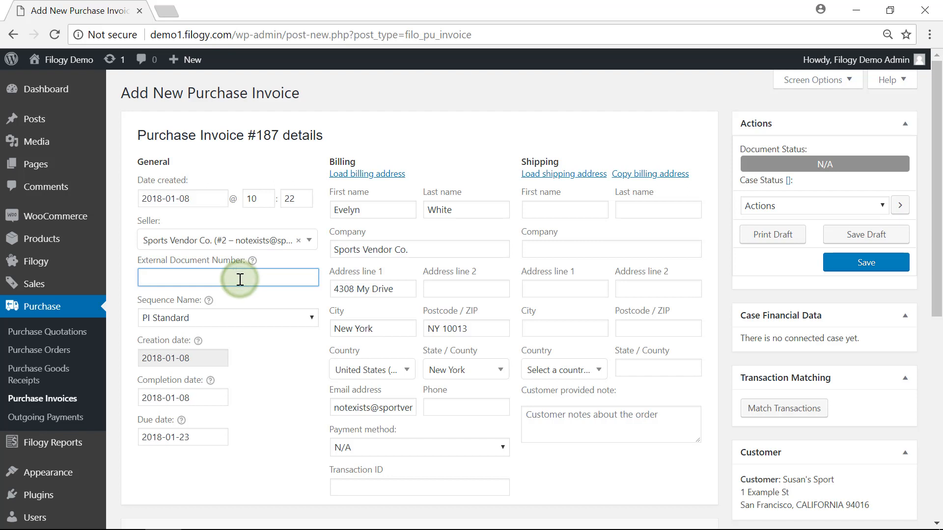
pyautogui.write('abc-123')
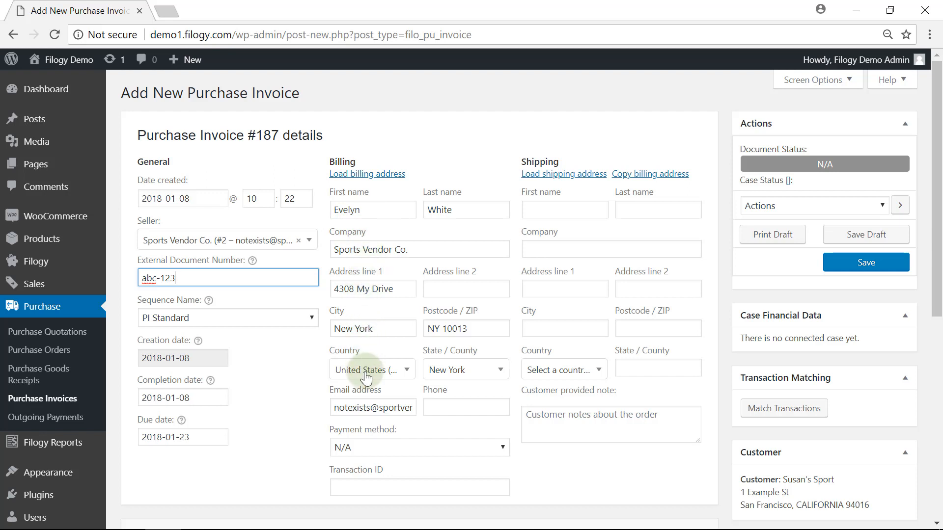
pyautogui.click(390, 449)
pyautogui.click(396, 476)
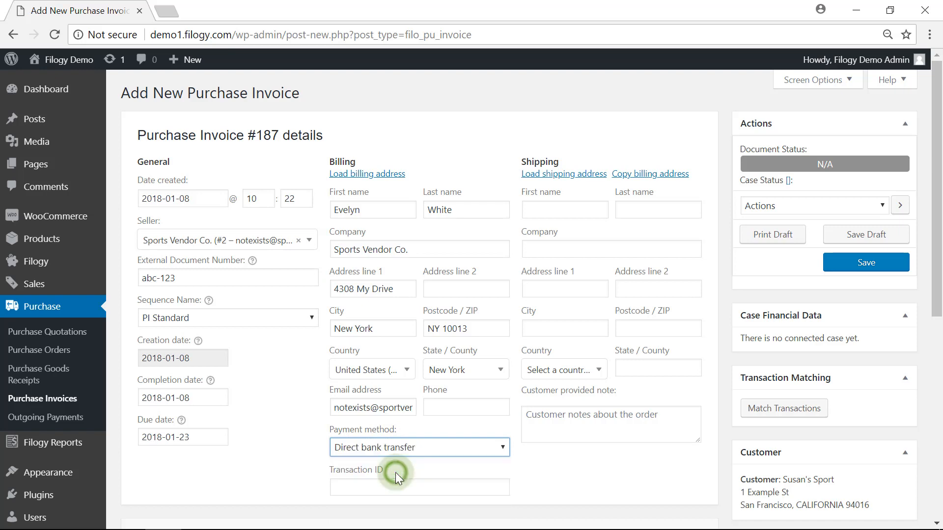
# - Add the Bicycle product to the purchase invoice's items by searching for "bic"
pyautogui.scroll(-2, 388, 452)
pyautogui.scroll(-3, 384, 452)
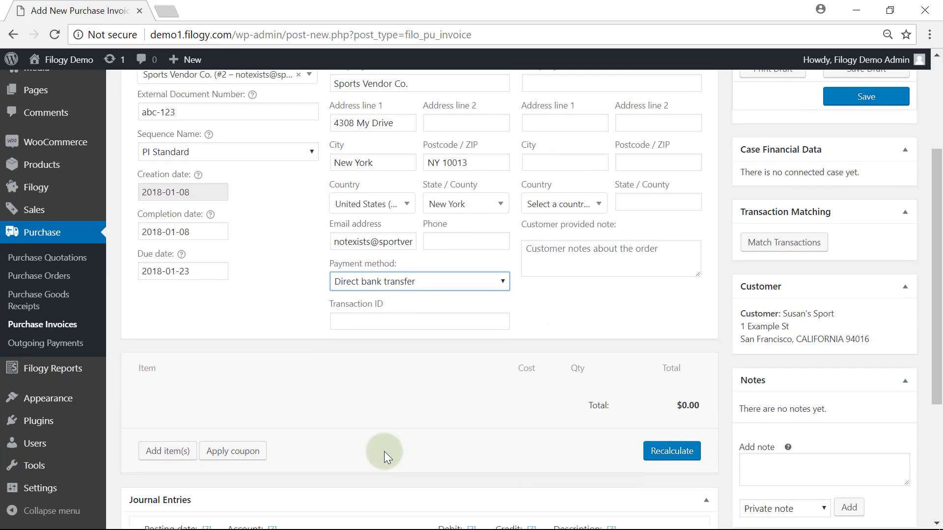
pyautogui.click(160, 400)
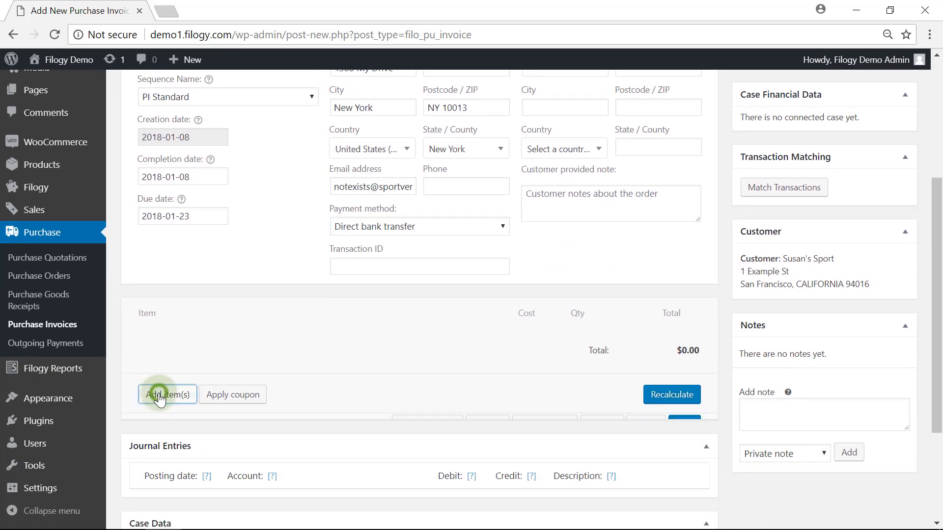
pyautogui.click(426, 398)
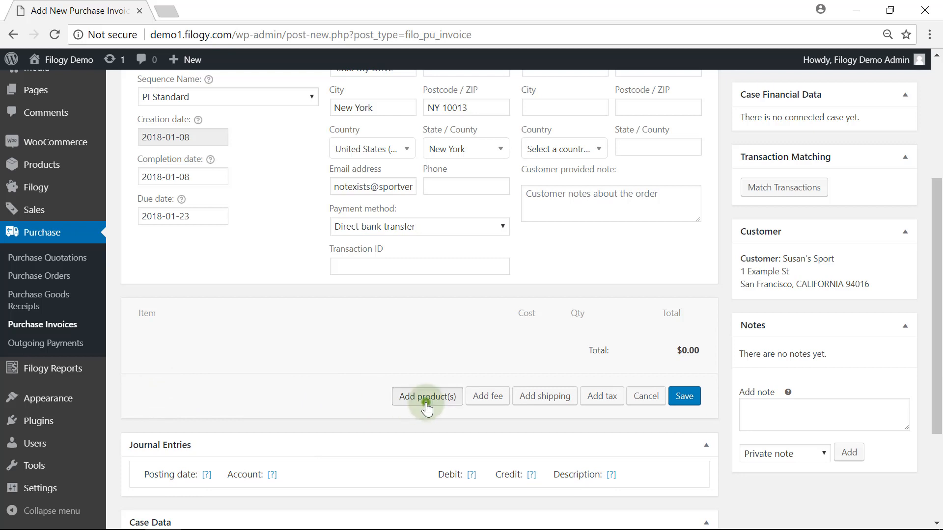
pyautogui.write('bi')
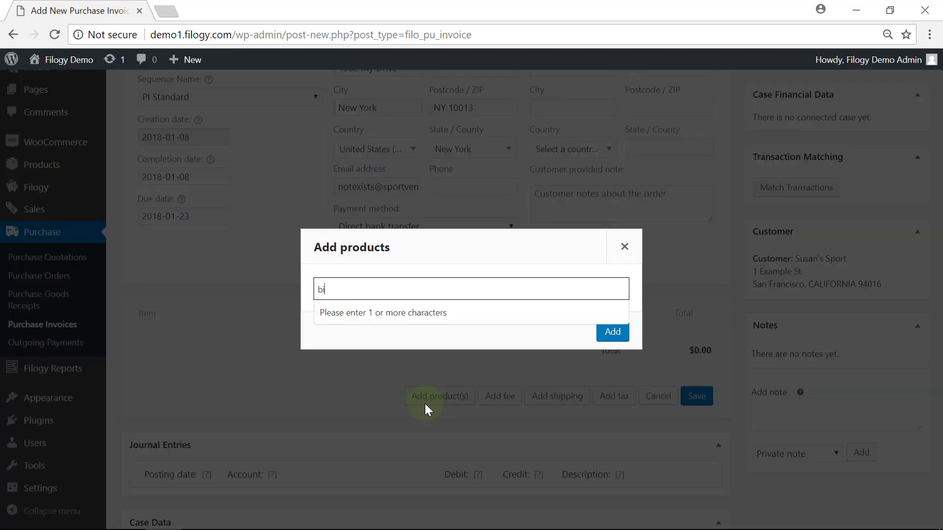
pyautogui.write('c')
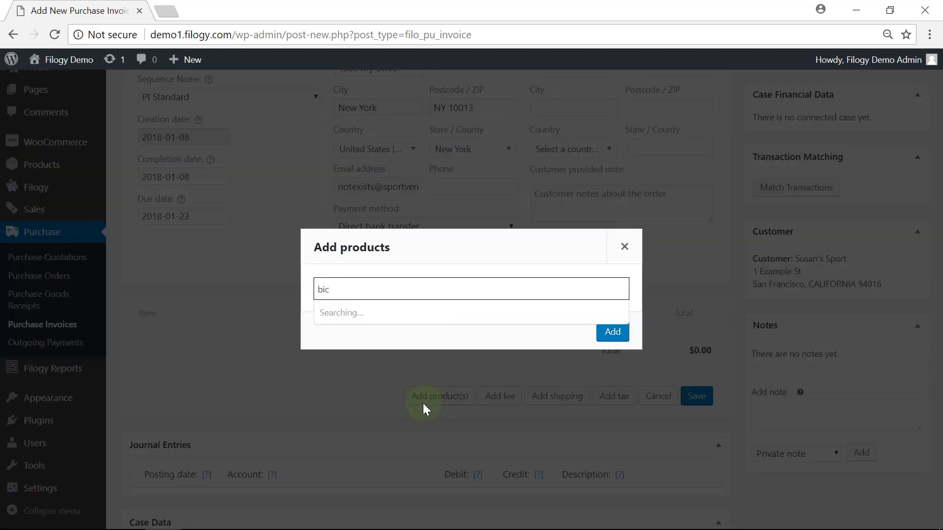
pyautogui.click(412, 318)
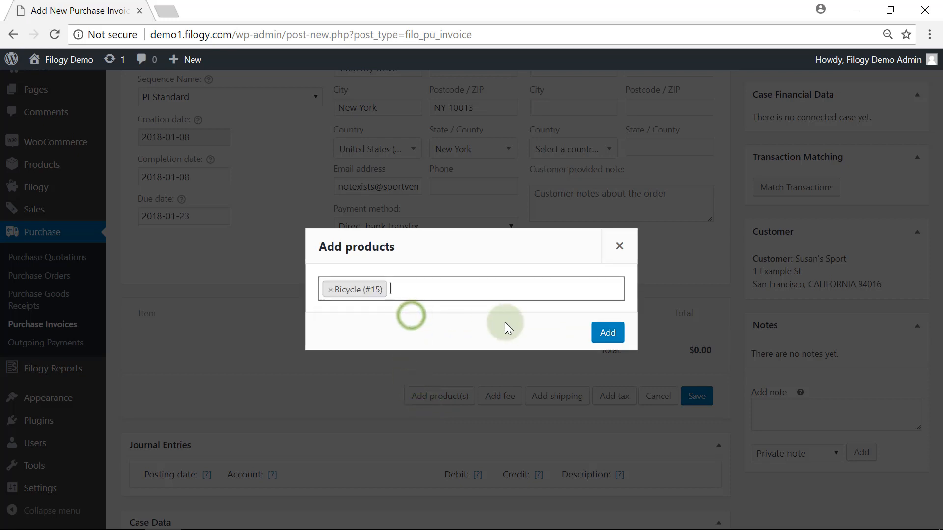
pyautogui.click(612, 332)
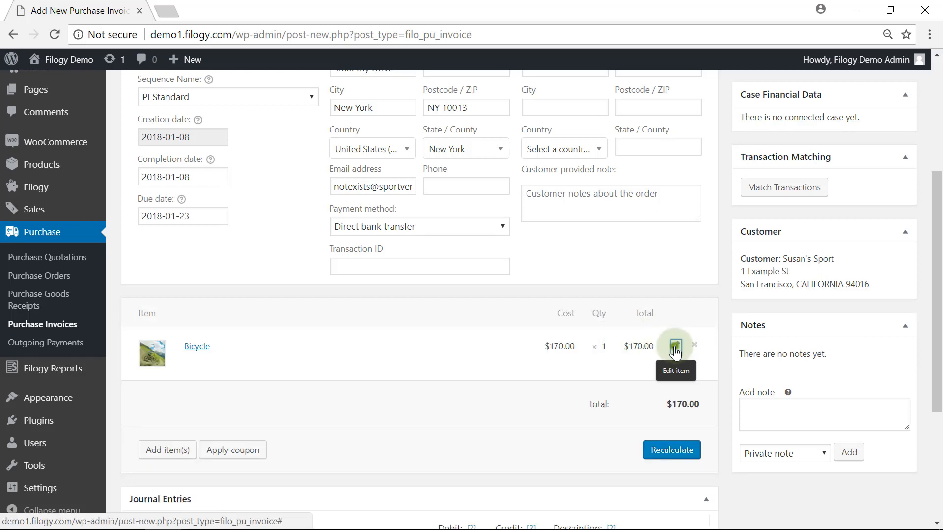
# - Set the Bicycle line's pre-discount amount and total to 100, and save the invoice items
pyautogui.click(678, 349)
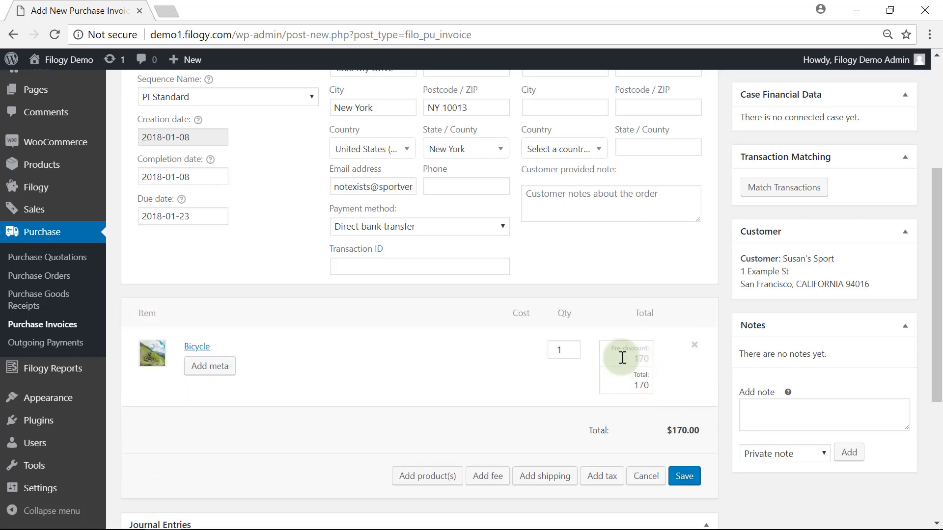
pyautogui.moveTo(622, 357); pyautogui.dragTo(659, 387)
pyautogui.write('10010')
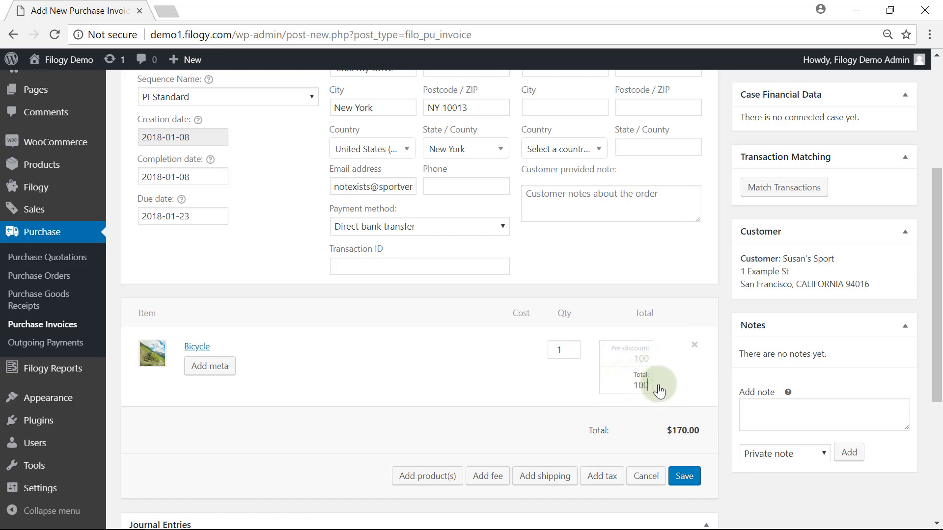
pyautogui.write('0')
pyautogui.click(684, 475)
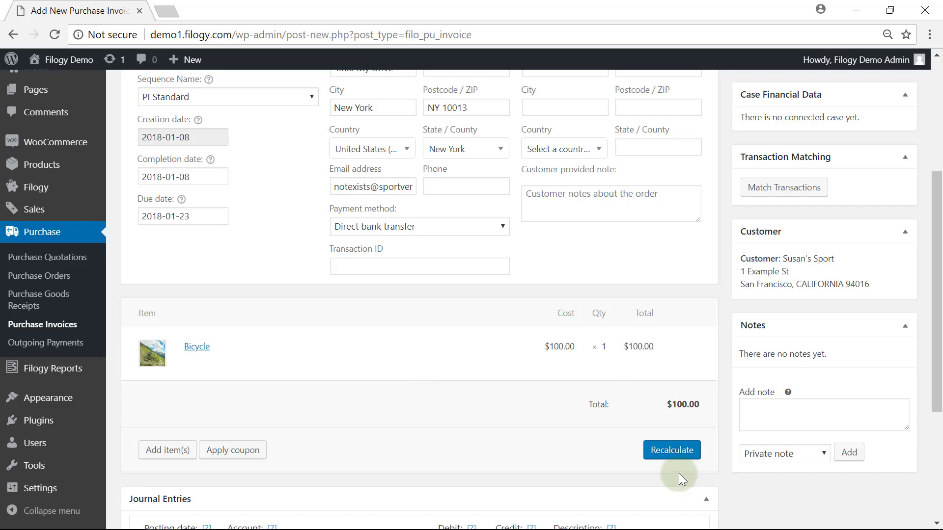
# - Save the purchase invoice as a draft, and view its printable draft before returning to the invoice
pyautogui.scroll(5, 679, 473)
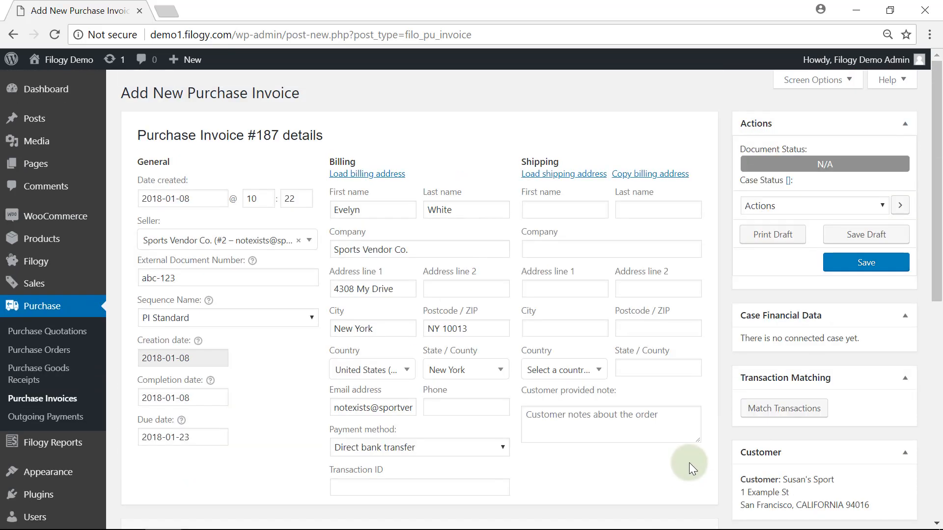
pyautogui.click(836, 241)
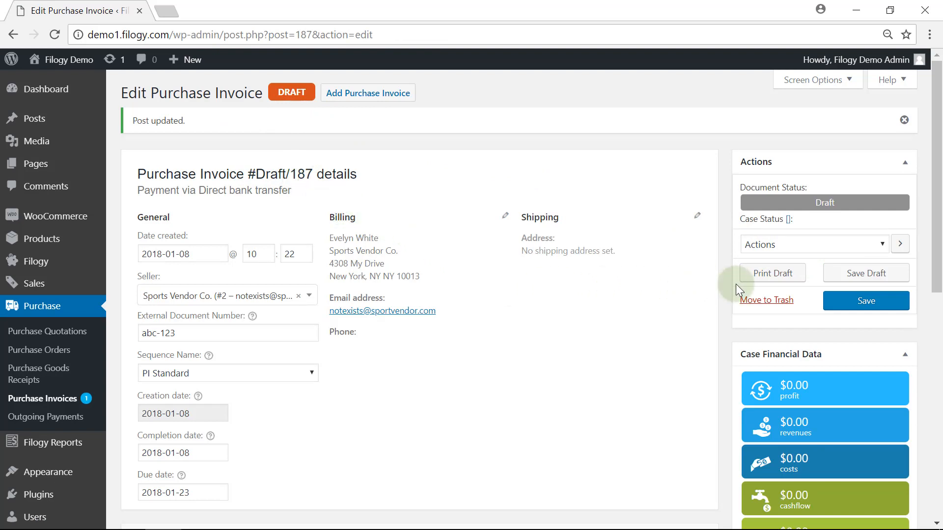
pyautogui.click(750, 275)
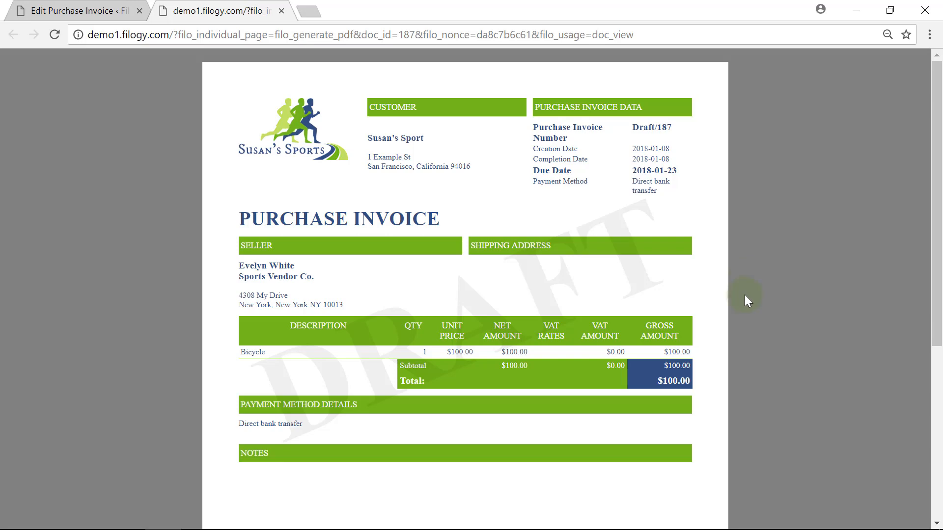
pyautogui.click(280, 11)
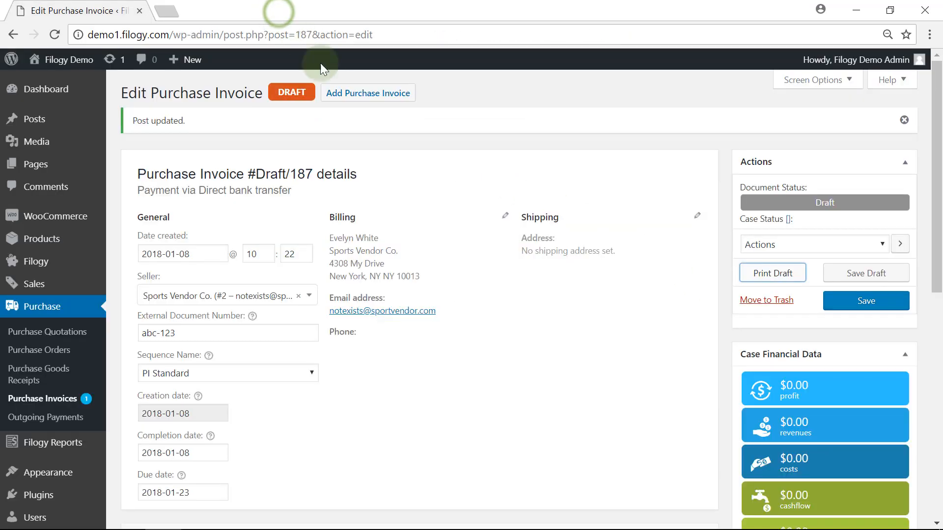
# - Save and validate the purchase invoice, and review its journal entries and case data
pyautogui.click(836, 303)
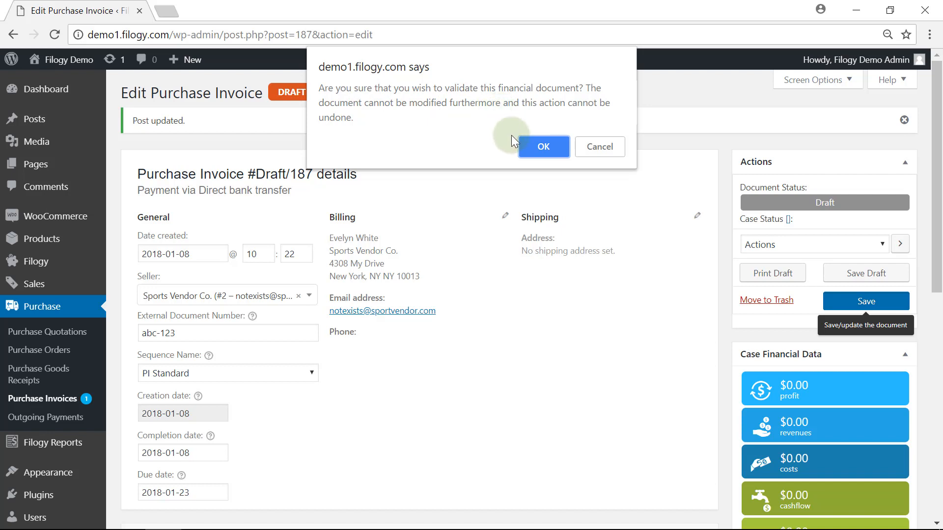
pyautogui.click(543, 153)
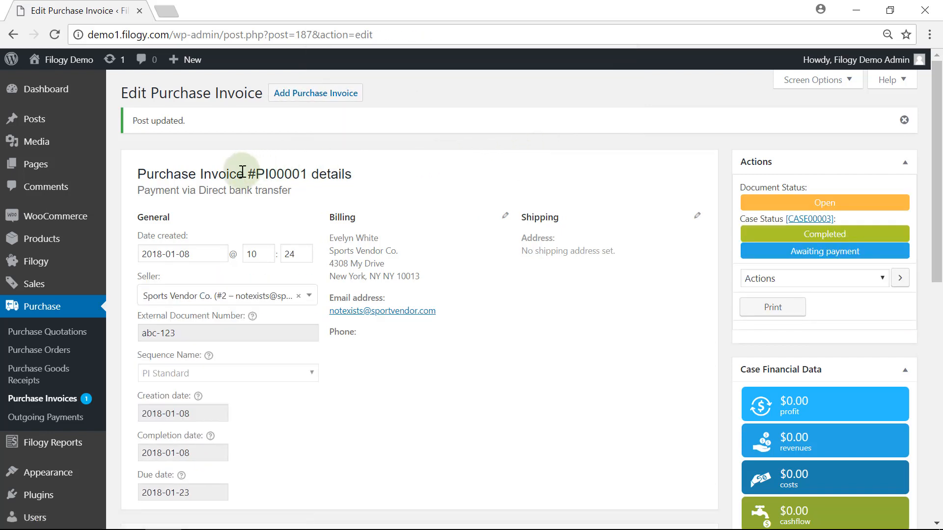
pyautogui.scroll(-10, 388, 191)
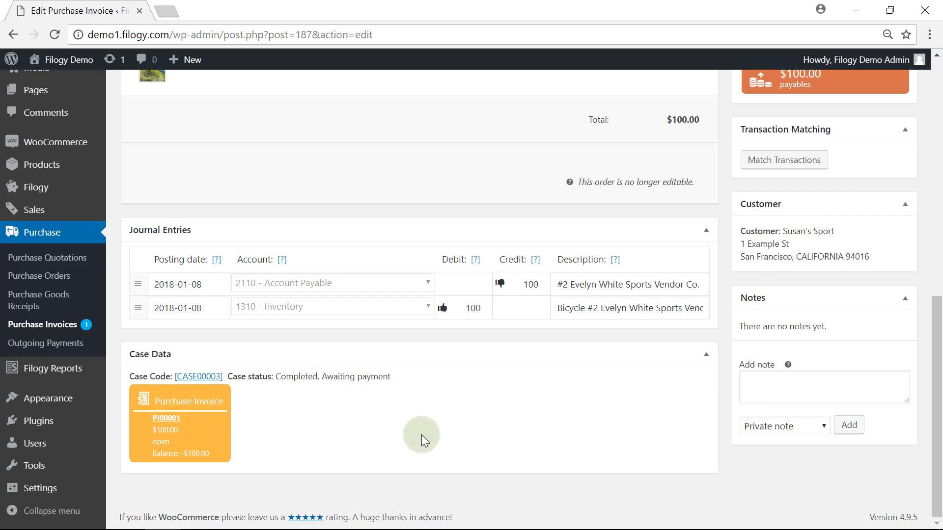
pyautogui.scroll(10, 617, 434)
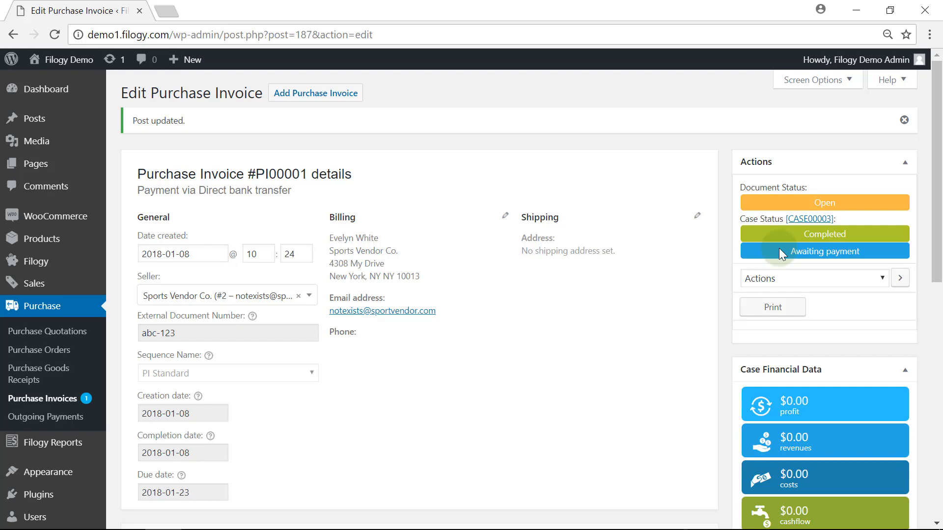
# - Open the Bicycle product from the invoice's item line and examine its inventory status
pyautogui.scroll(-3, 775, 283)
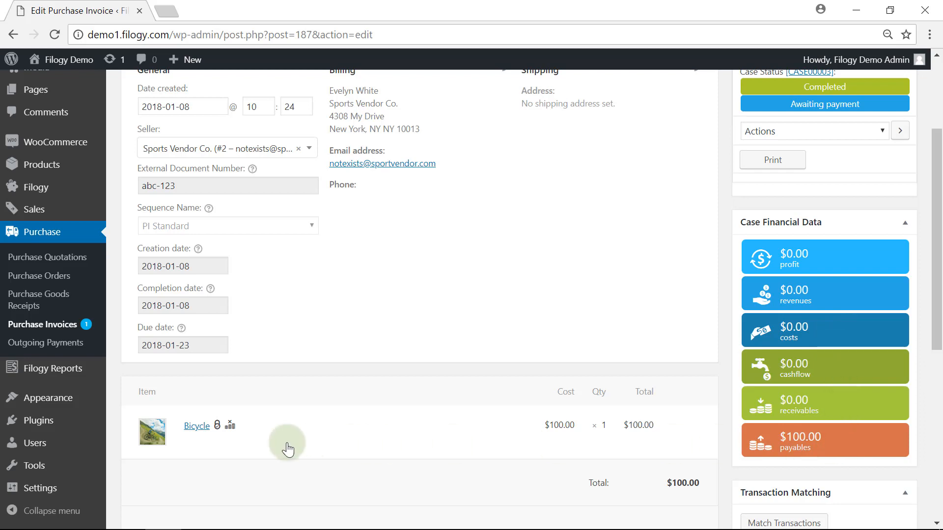
pyautogui.click(192, 432)
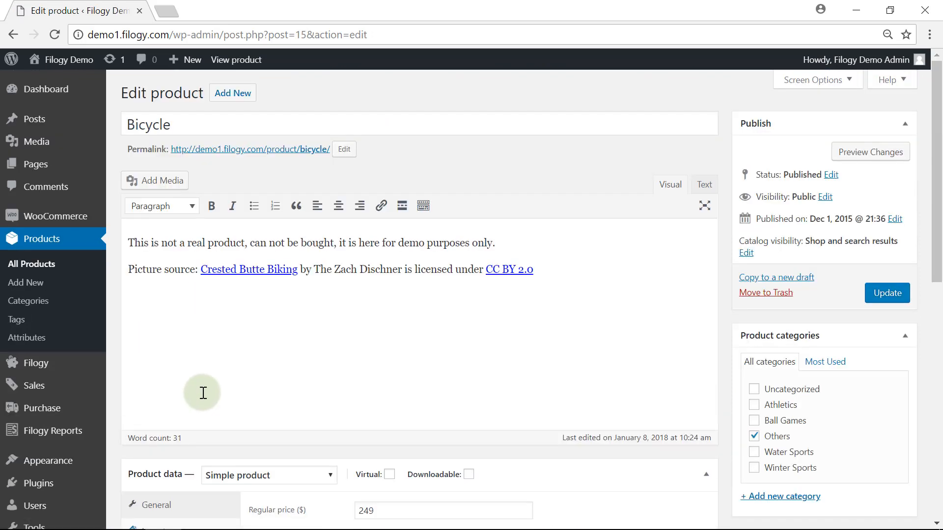
pyautogui.scroll(-4, 203, 394)
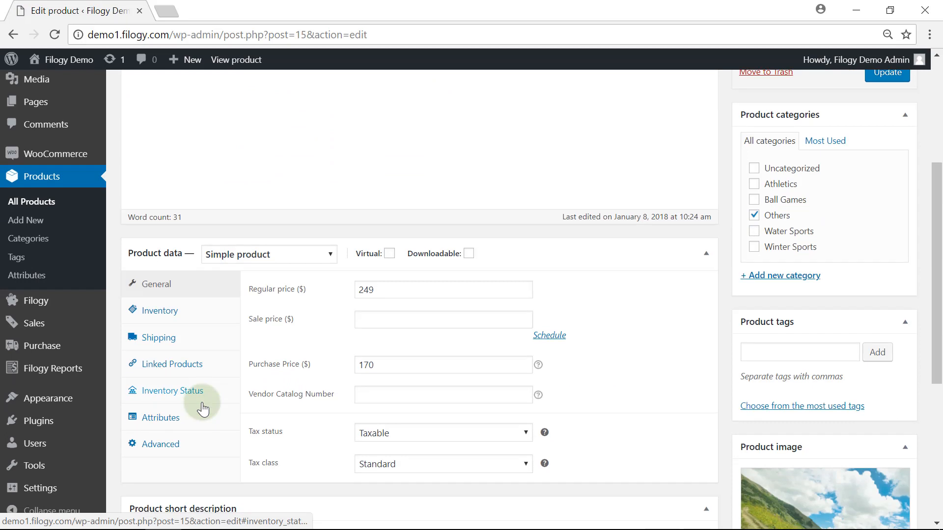
pyautogui.click(186, 398)
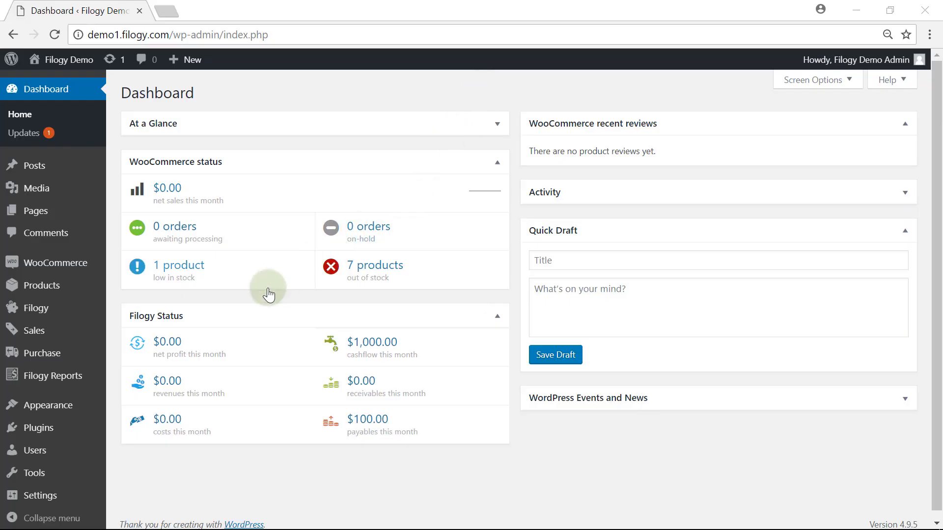
# - Open the Sports Vendor Co. purchase invoice from the purchase invoice list and create an outgoing payment from it
pyautogui.moveTo(61, 360)
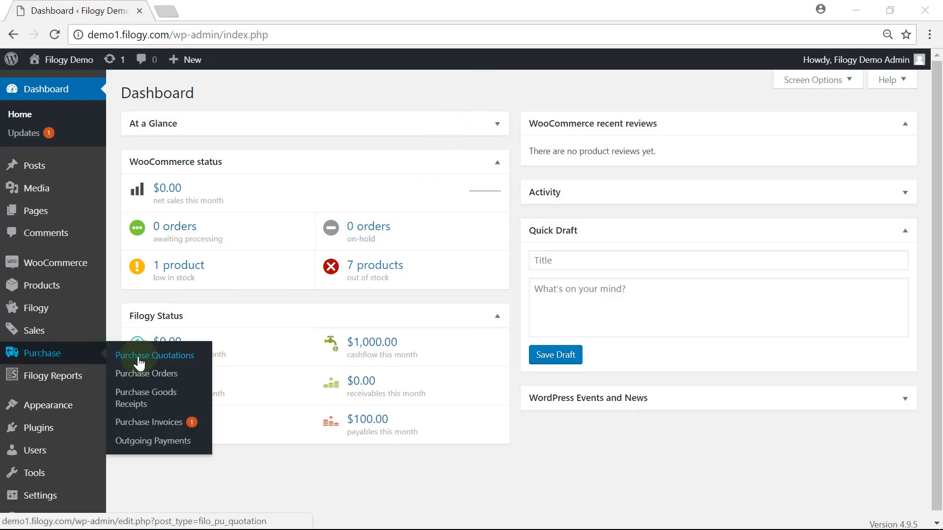
pyautogui.click(152, 426)
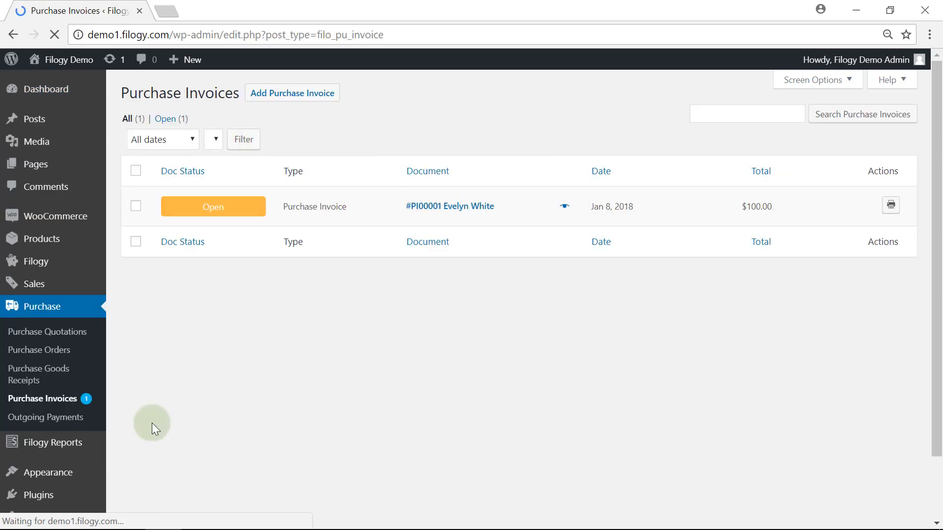
pyautogui.click(461, 207)
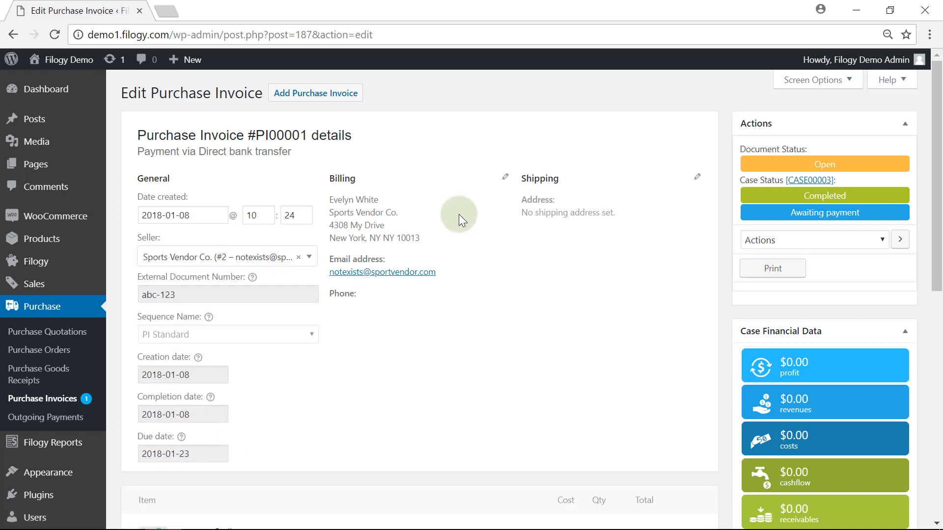
pyautogui.click(882, 241)
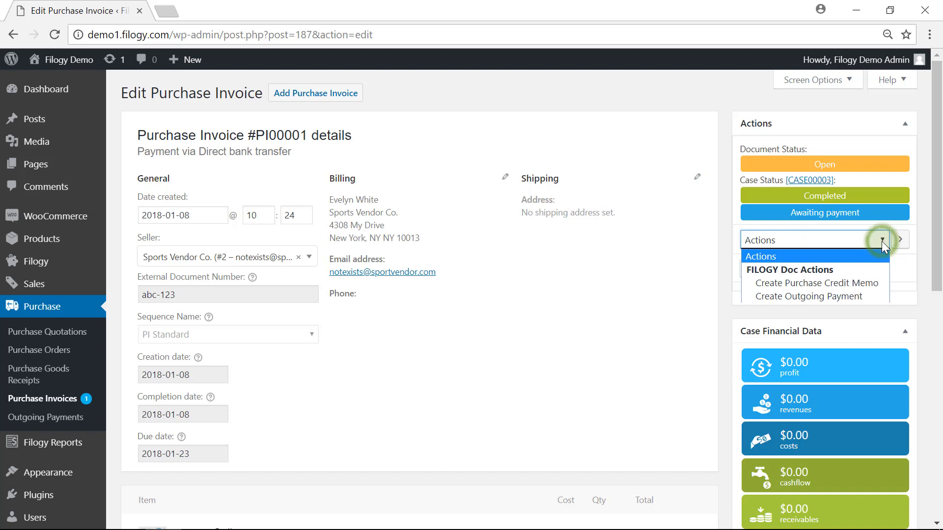
pyautogui.click(853, 296)
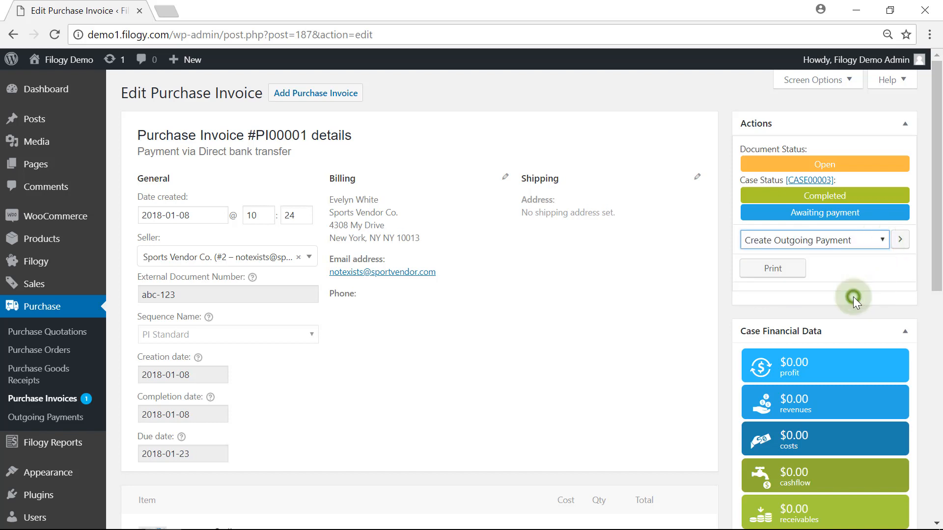
pyautogui.click(901, 240)
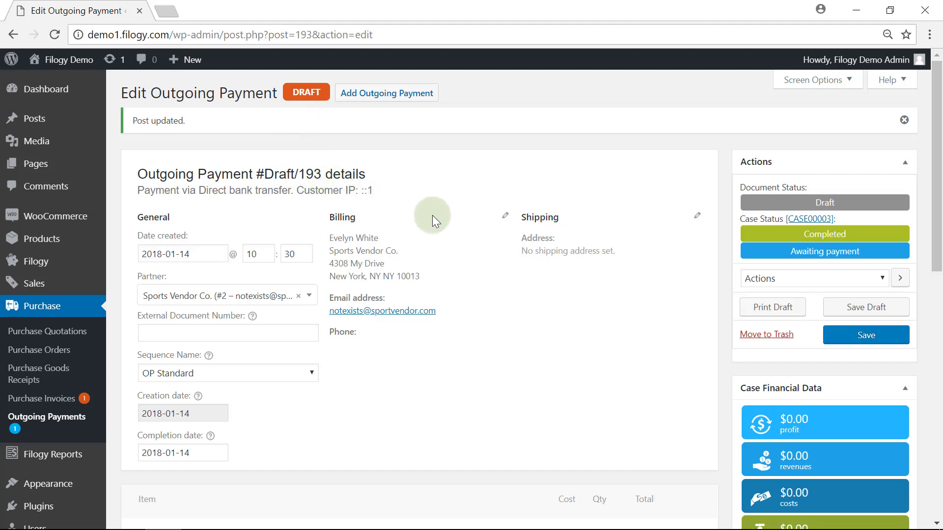
# - Enter pd-234 as the outgoing payment's external document number, and save and validate the payment
pyautogui.click(248, 332)
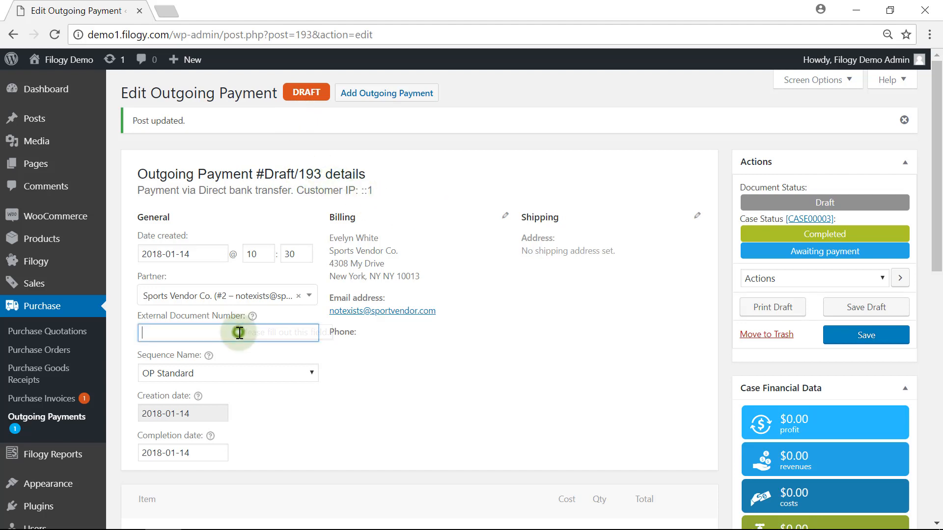
pyautogui.write('pd-234')
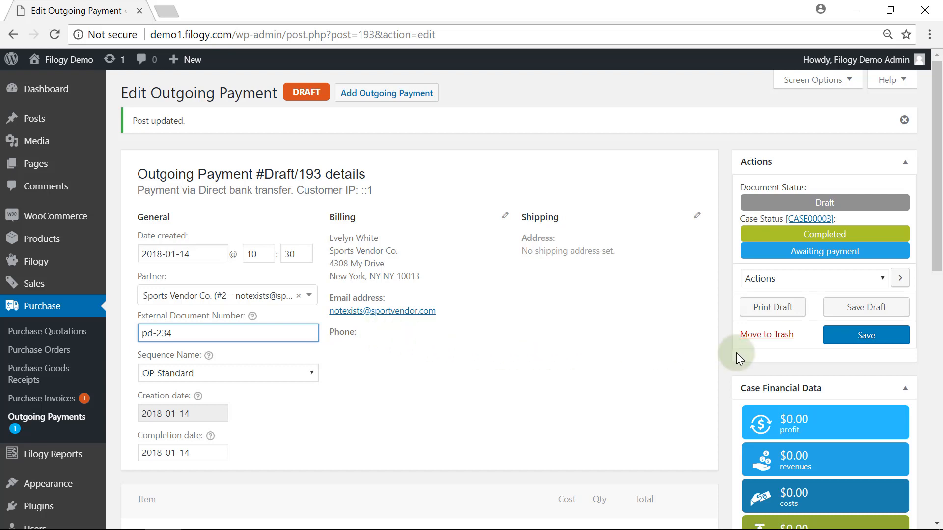
pyautogui.click(839, 339)
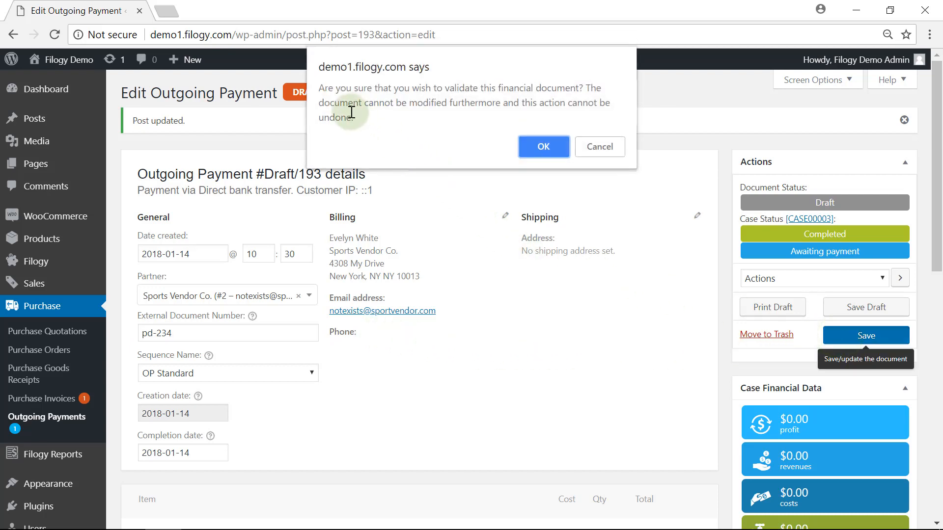
pyautogui.click(534, 153)
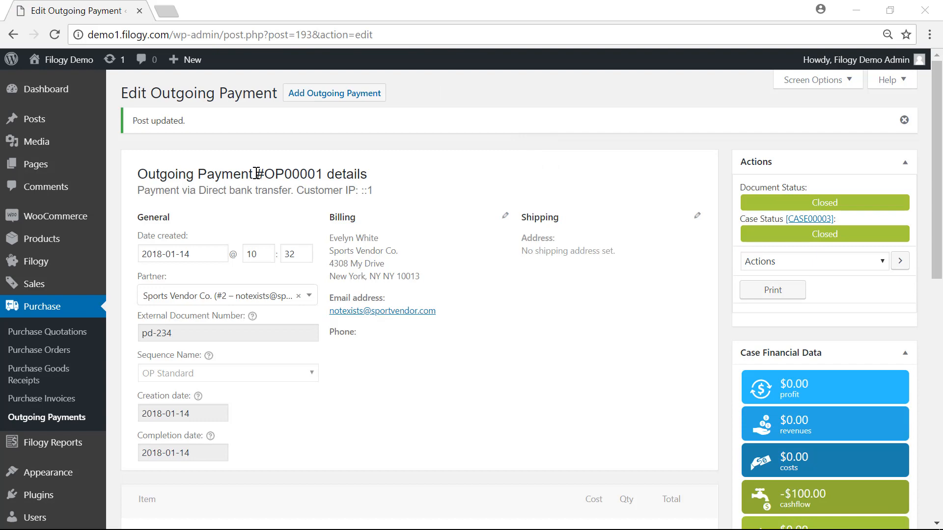
# - Examine the outgoing payment's journal entries, the linked documents in its case data, and the case financial data
pyautogui.click(409, 169)
pyautogui.scroll(-5, 409, 171)
pyautogui.scroll(-3, 658, 355)
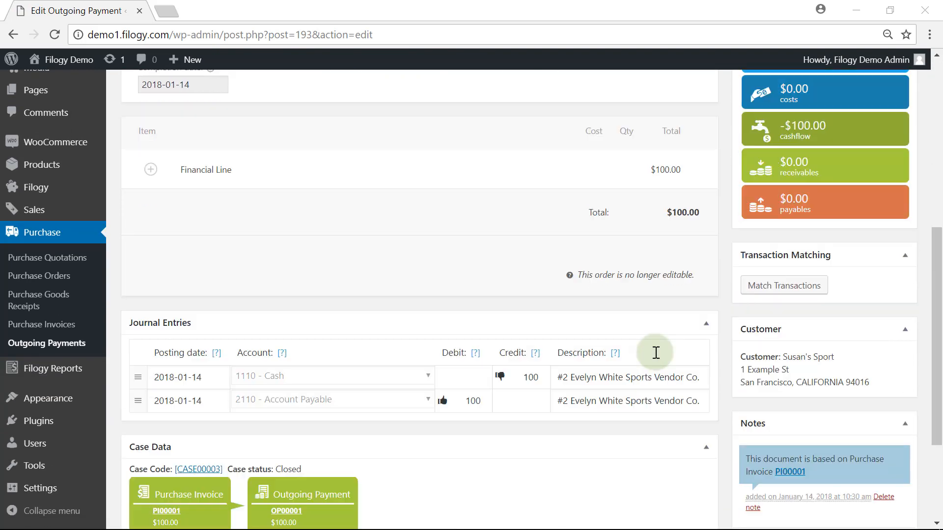
pyautogui.scroll(-2, 655, 352)
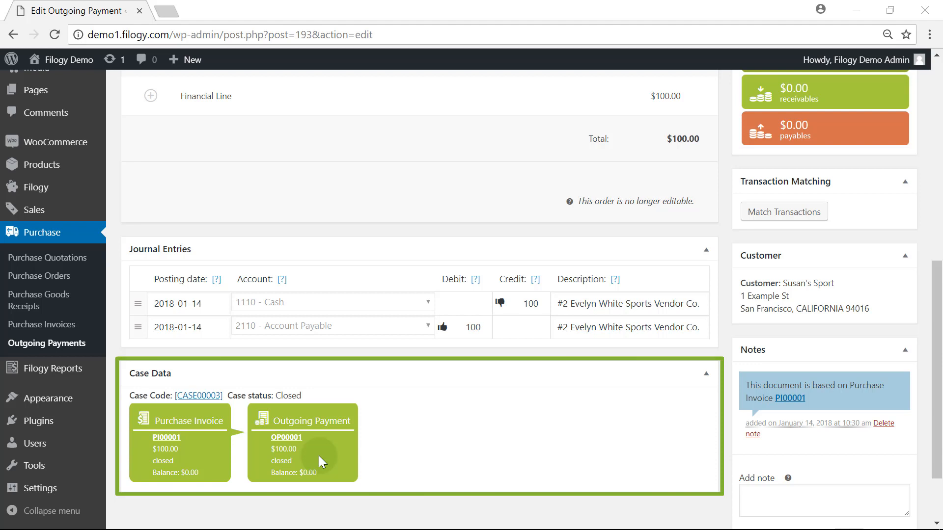
pyautogui.scroll(5, 677, 456)
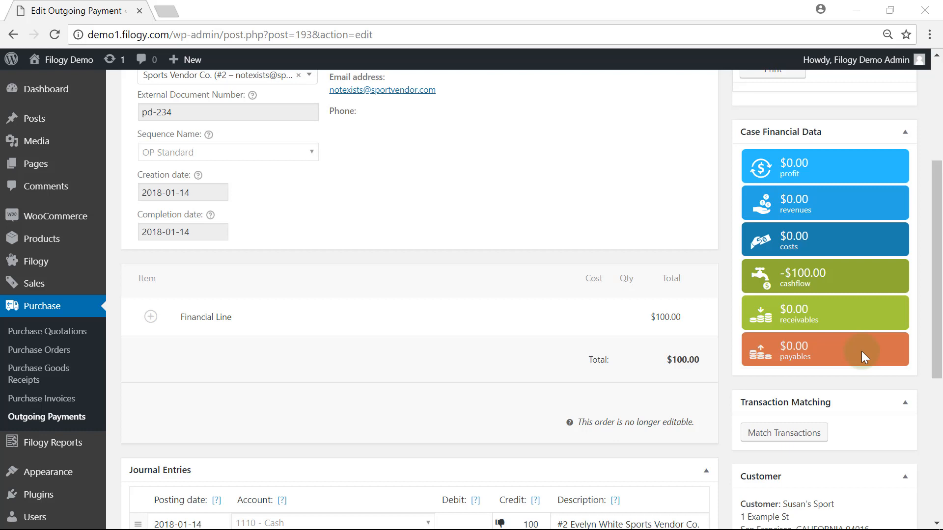
pyautogui.scroll(5, 861, 352)
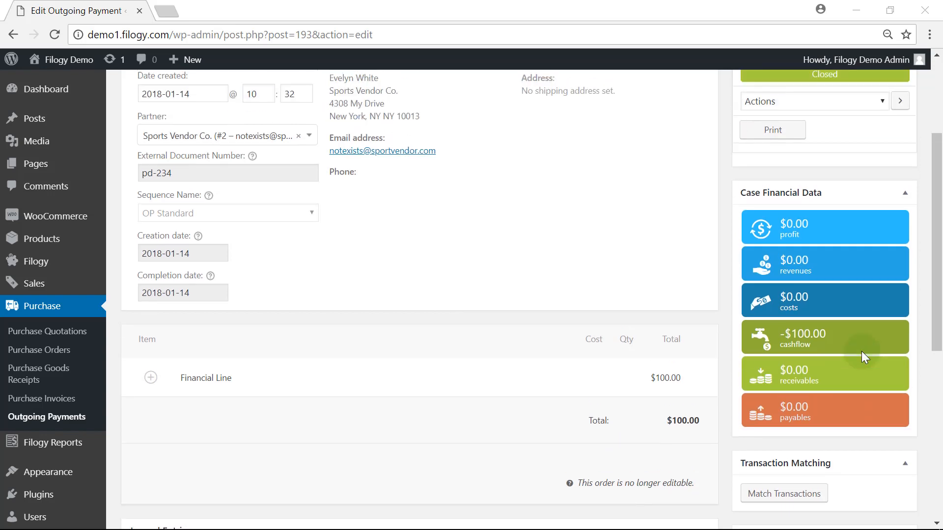